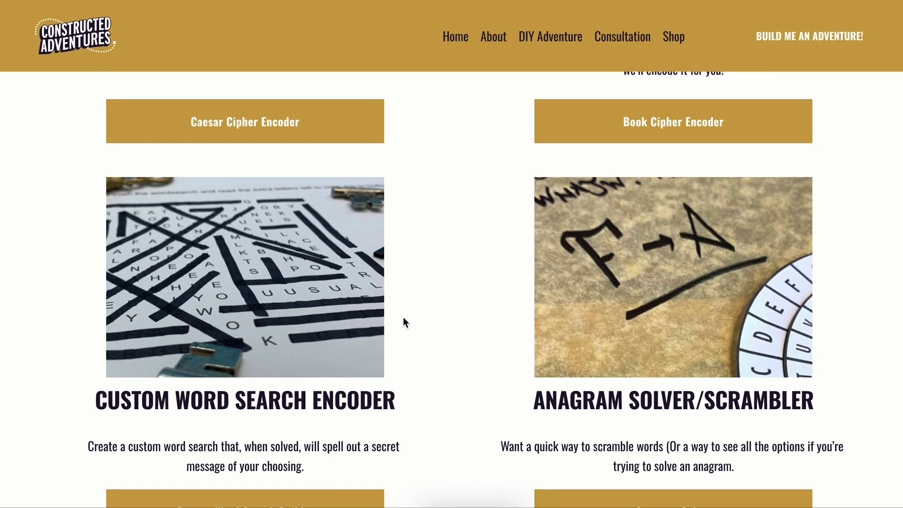
# - Scroll down the puzzle-tools page to the Custom Word Search Encoder section
pyautogui.scroll(-1, 402, 323)
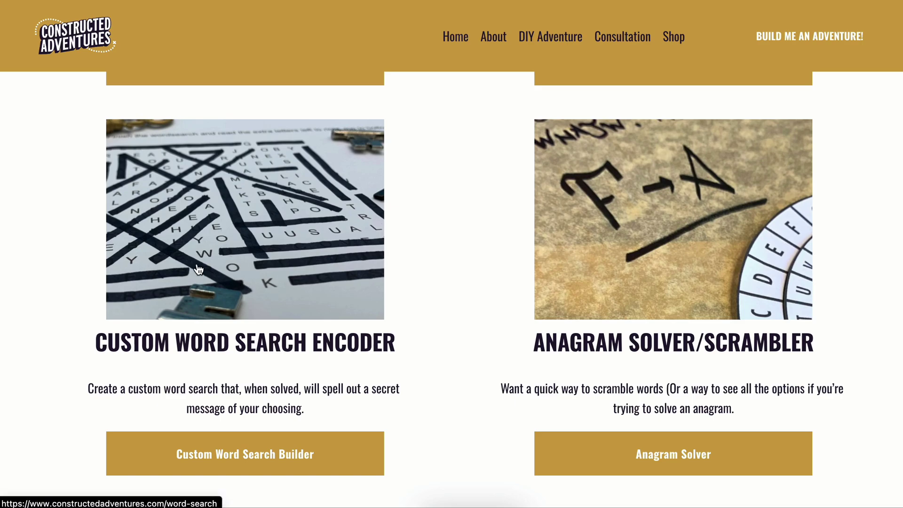
# - Open the Custom Word Search Builder and scroll to its 8 × 8, 10-word form
pyautogui.click(250, 457)
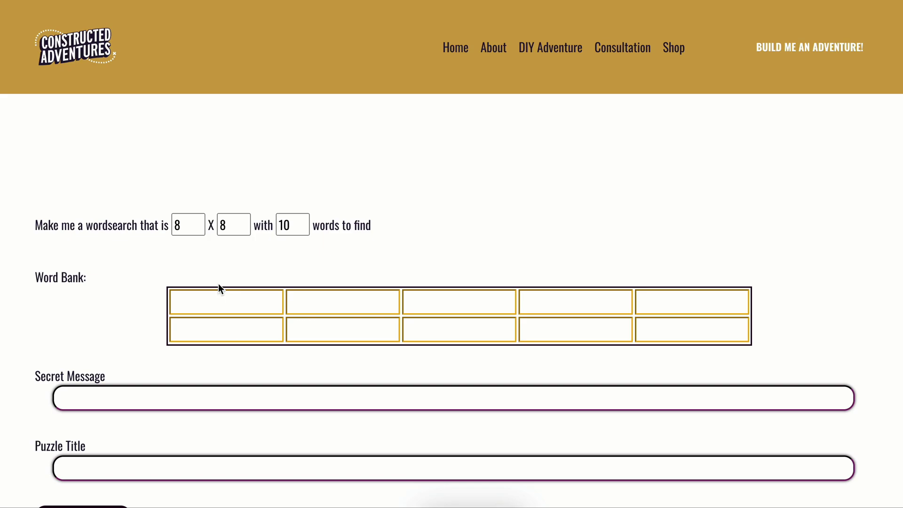
pyautogui.scroll(-1, 216, 267)
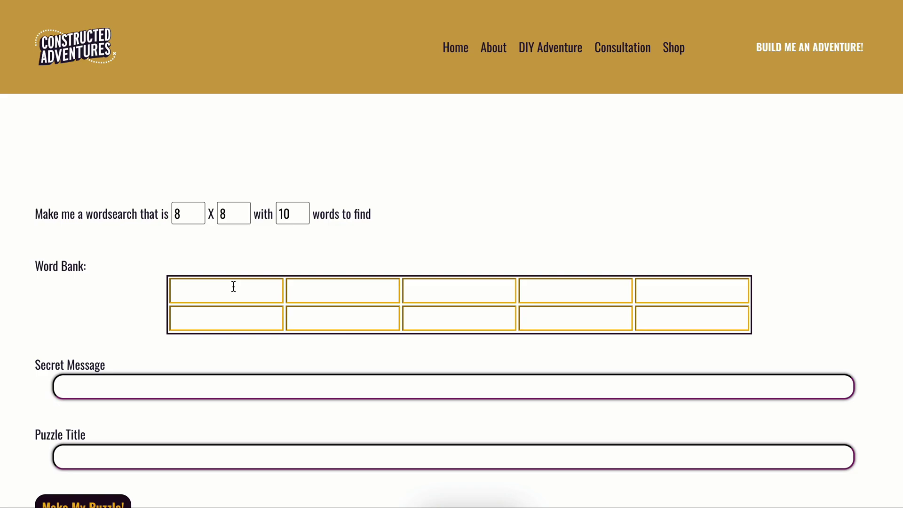
# - Type the ten words into successive Word Bank cells, correcting the misspelled 'architect'
pyautogui.click(234, 287)
pyautogui.write('constructed')
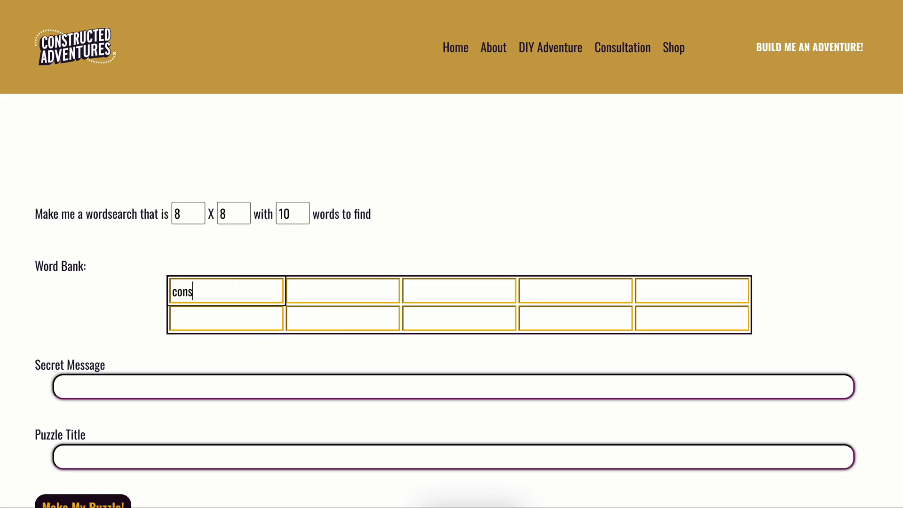
pyautogui.press('Tab')
pyautogui.write('adventures')
pyautogui.press('Tab')
pyautogui.write('map\tkeys\tenvelope\ttreasure\tjewels\tsurp')
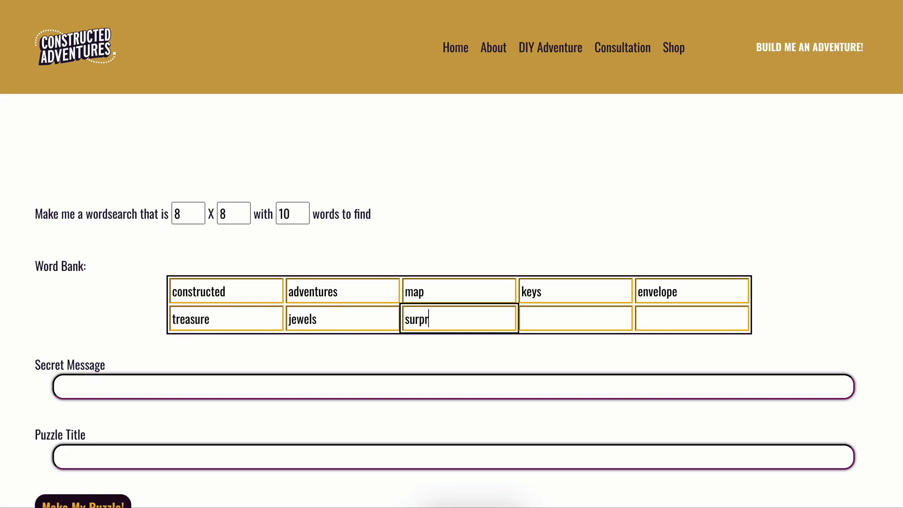
pyautogui.write('rise\tsrchite')
pyautogui.press('BackSpace')
pyautogui.press('BackSpace')
pyautogui.press('BackSpace')
pyautogui.press('BackSpace')
pyautogui.press('BackSpace')
pyautogui.press('BackSpace')
pyautogui.press('BackSpace')
pyautogui.write('architect')
pyautogui.press('Tab')
pyautogui.write('keymaker')
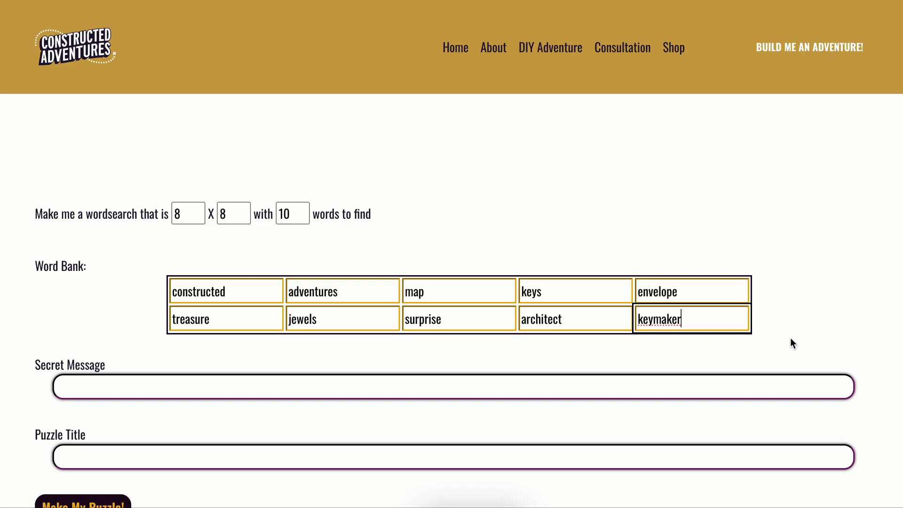
# - Enter 'Look under the bed' as secret message and 'find your christmas stockings' as title
pyautogui.click(495, 381)
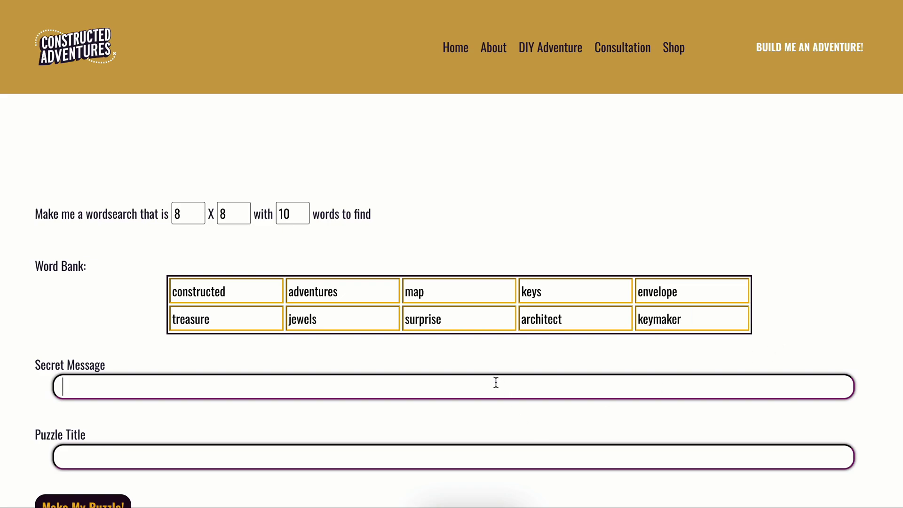
pyautogui.write('Look under the bed')
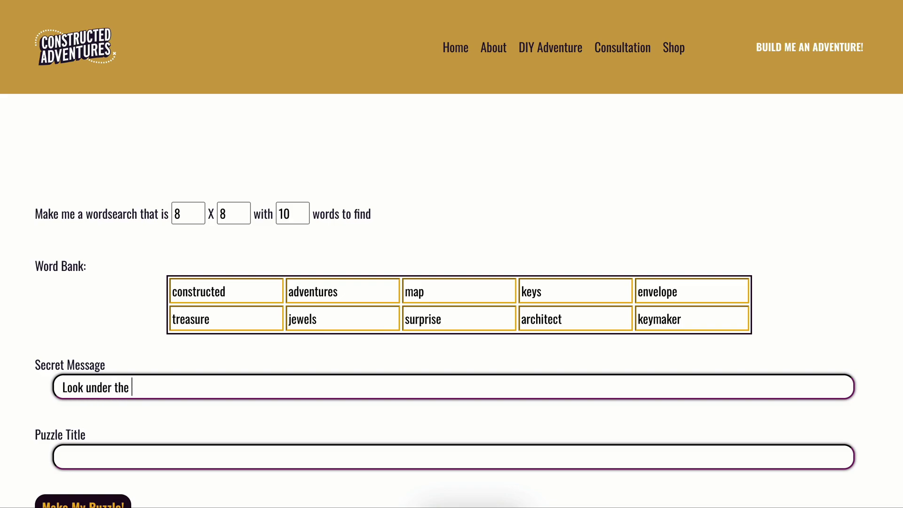
pyautogui.click(402, 452)
pyautogui.write('find your chris')
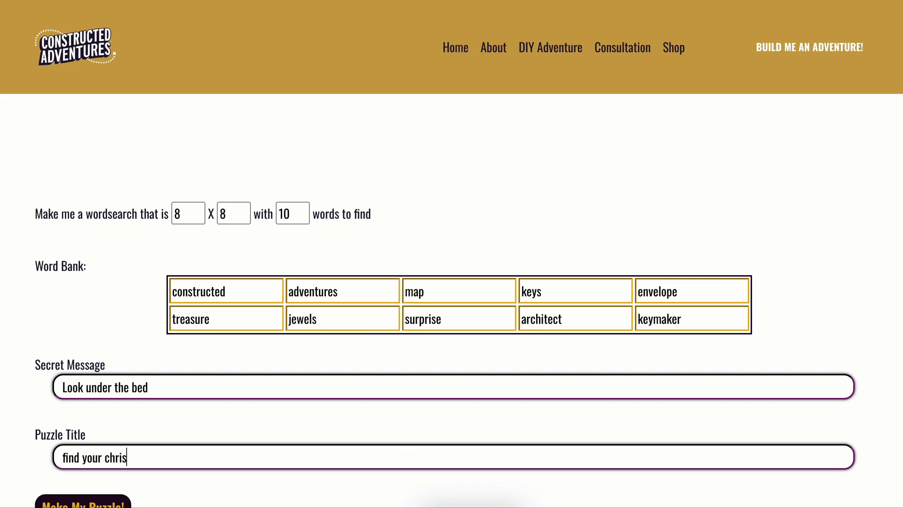
pyautogui.write('tmas stockingas')
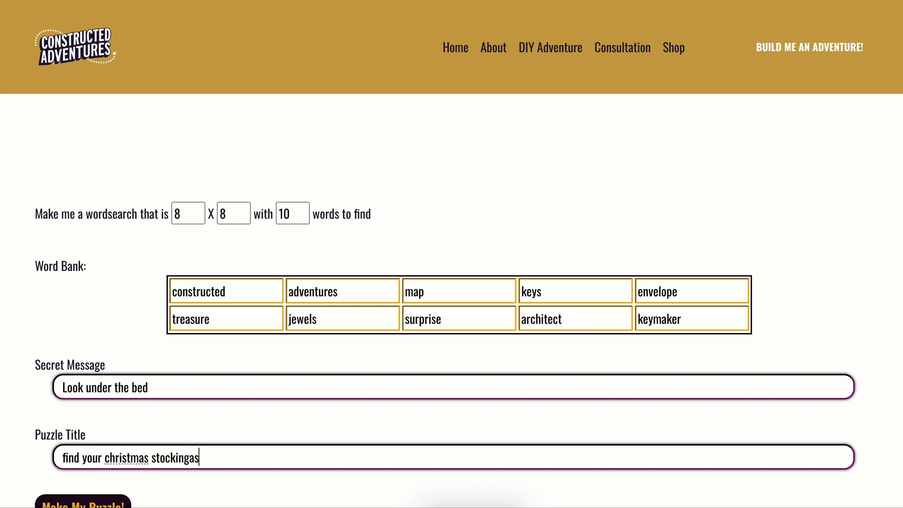
pyautogui.press('BackSpace')
pyautogui.press('BackSpace')
pyautogui.write('s')
pyautogui.scroll(-1, 286, 446)
pyautogui.scroll(-2, 287, 445)
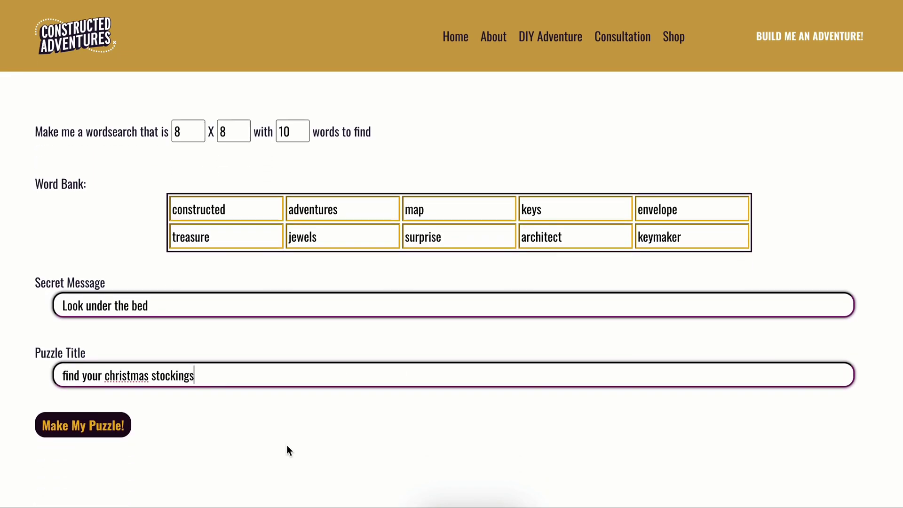
# - Generate the word search puzzle and scroll down to view the grid
pyautogui.click(99, 430)
pyautogui.scroll(-1, 251, 278)
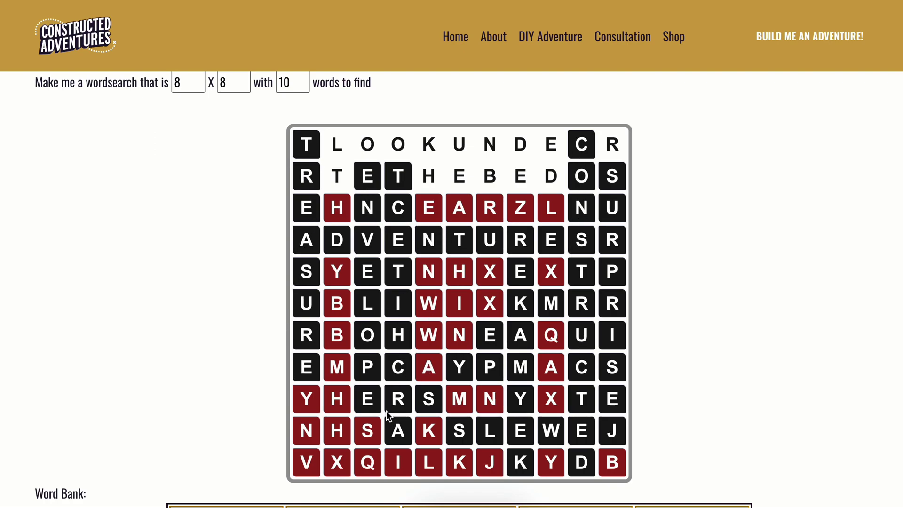
pyautogui.scroll(-6, 264, 267)
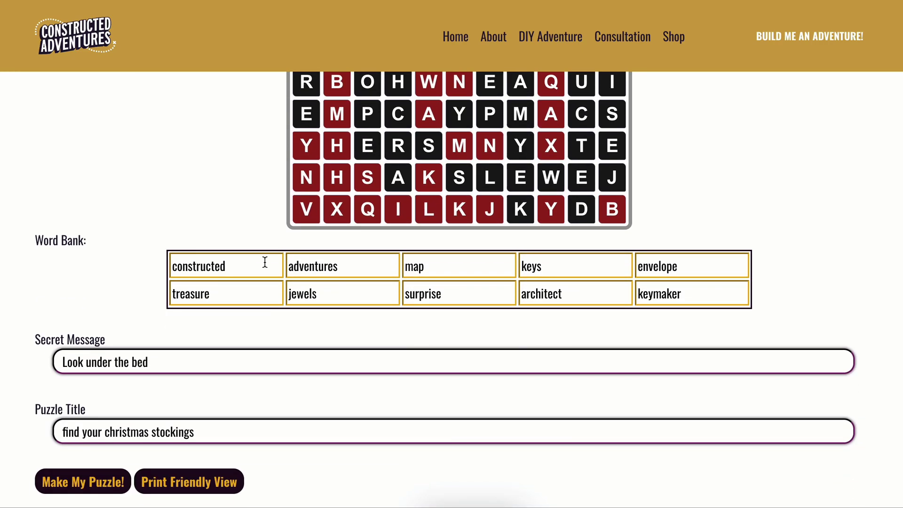
# - Regenerate the letter grid twice for a fresh layout
pyautogui.click(104, 433)
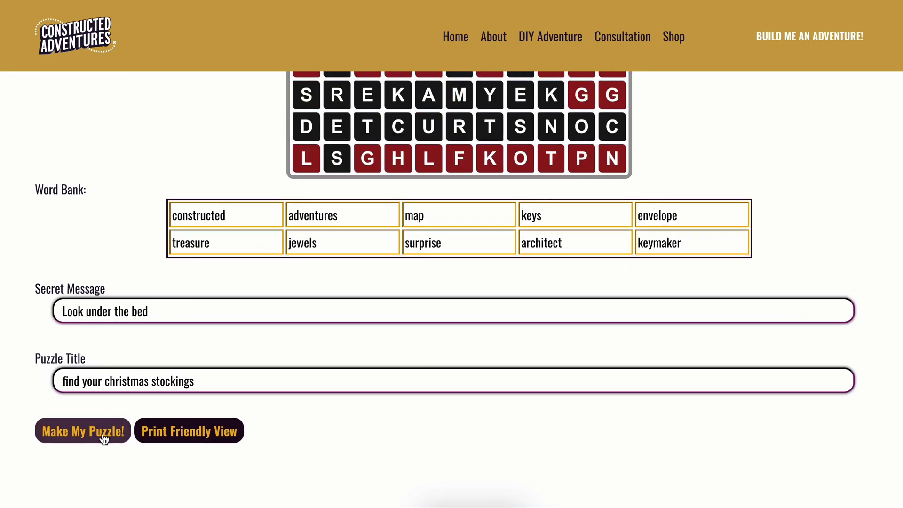
pyautogui.scroll(3, 104, 435)
pyautogui.scroll(-2, 102, 435)
pyautogui.click(96, 490)
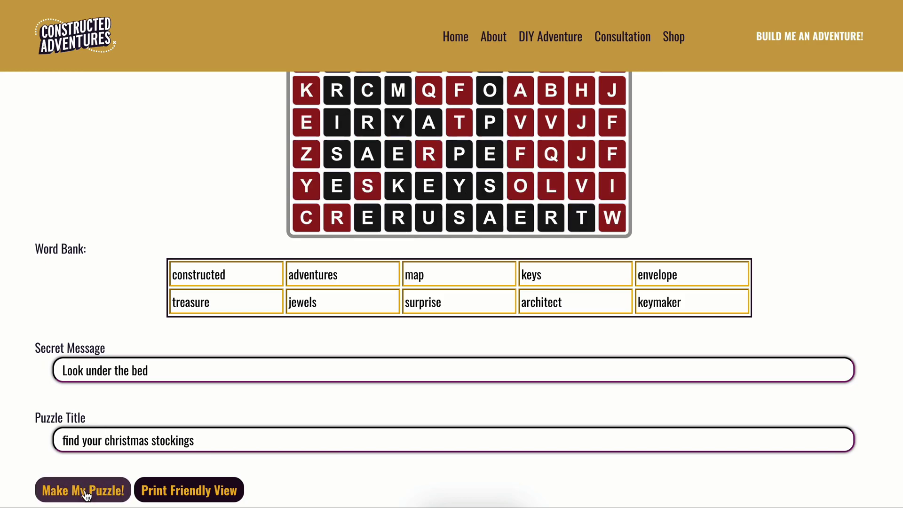
pyautogui.scroll(8, 109, 340)
pyautogui.scroll(-8, 110, 340)
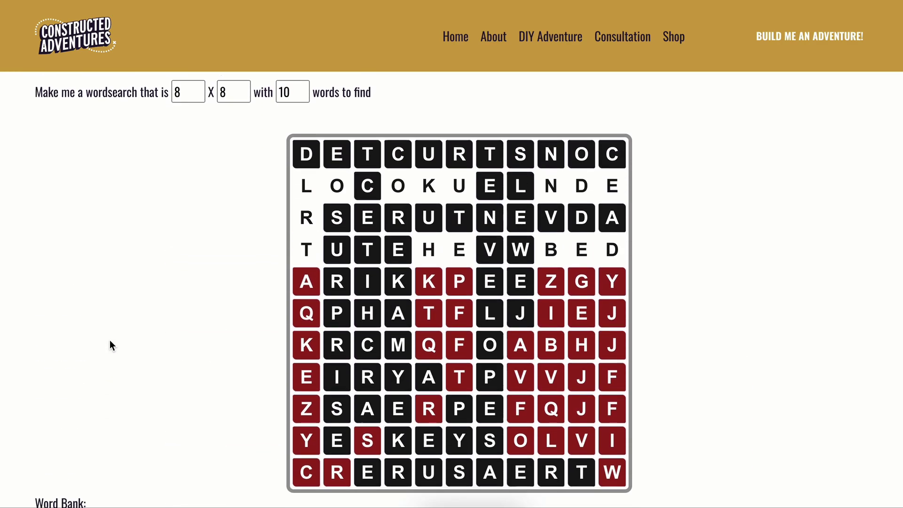
pyautogui.scroll(1, 109, 340)
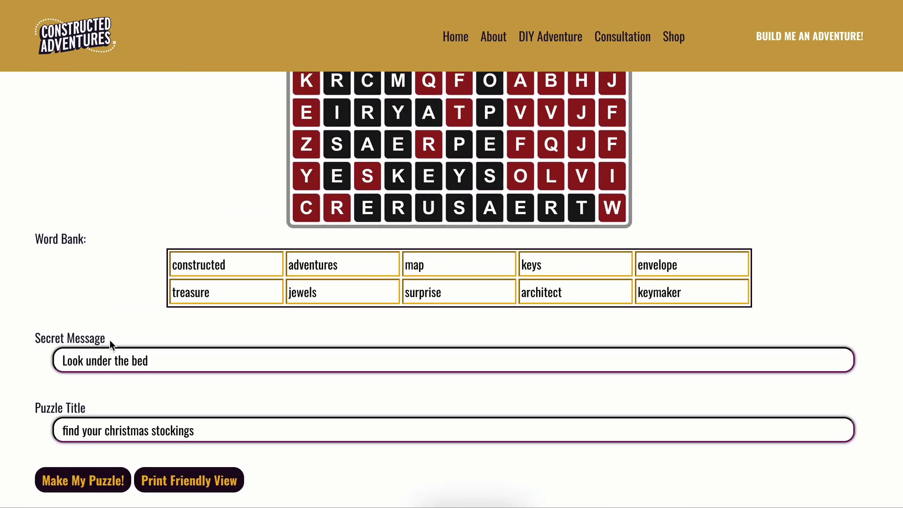
# - Replace the secret message with 'your next instructions are under the bed' and rebuild the puzzle
pyautogui.click(173, 363)
pyautogui.moveTo(167, 362); pyautogui.dragTo(54, 353)
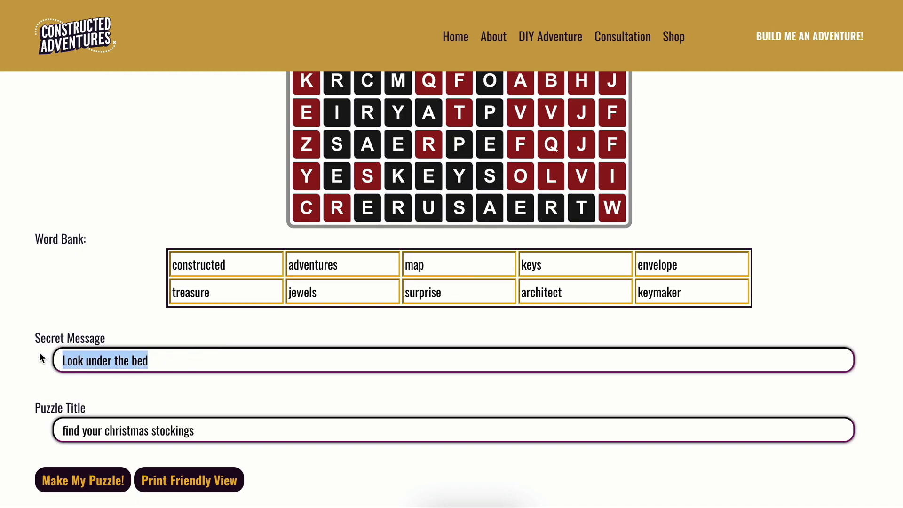
pyautogui.write('your next ')
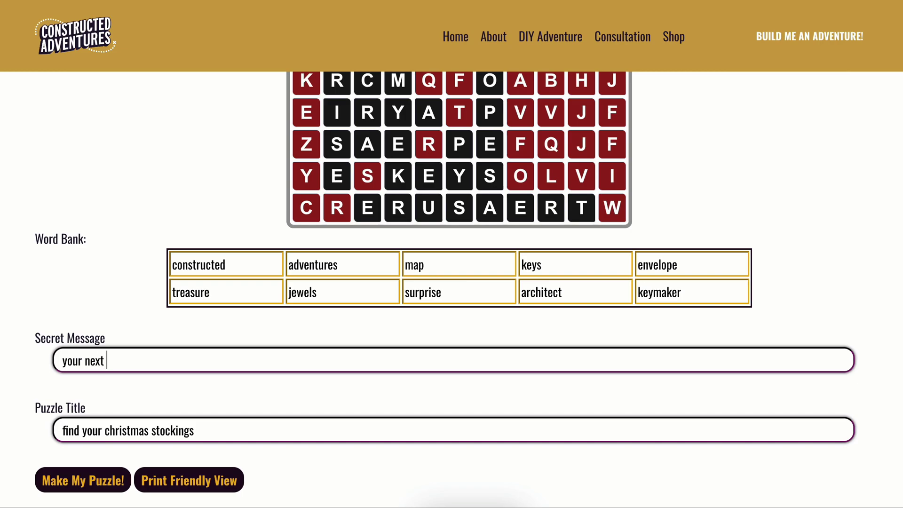
pyautogui.write('instructions are ')
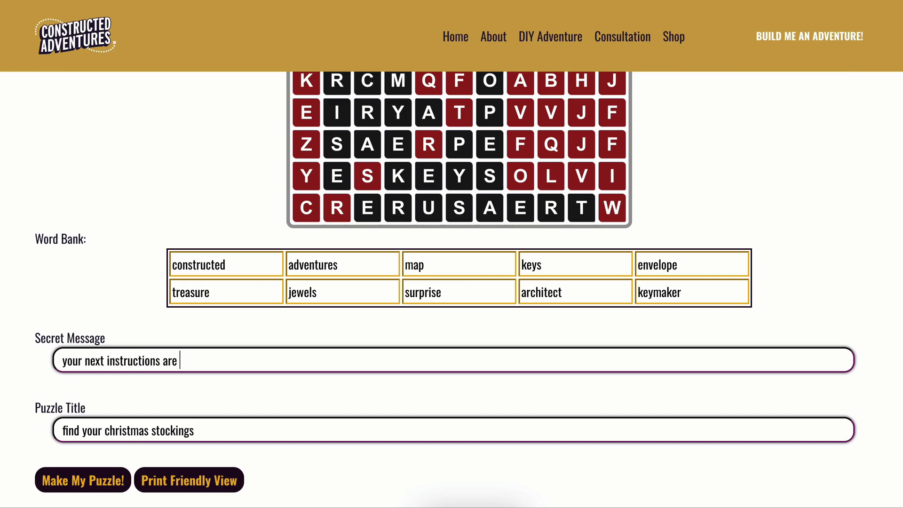
pyautogui.write('under the bed')
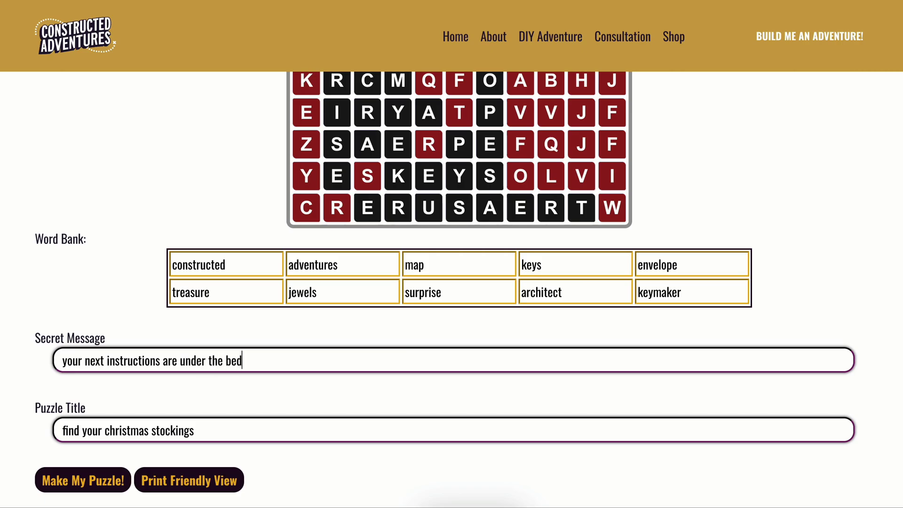
pyautogui.click(100, 479)
# - Inspect the new grid, then regenerate it three more times
pyautogui.scroll(4, 154, 280)
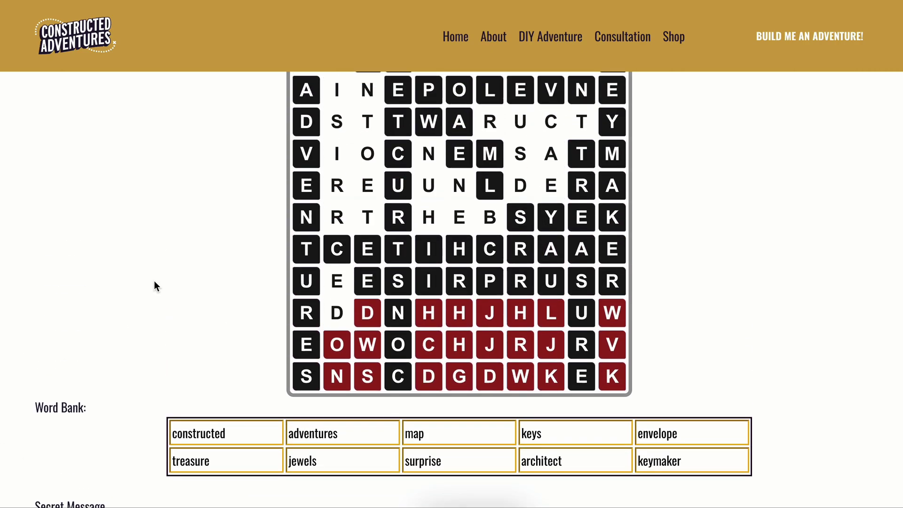
pyautogui.scroll(2, 154, 280)
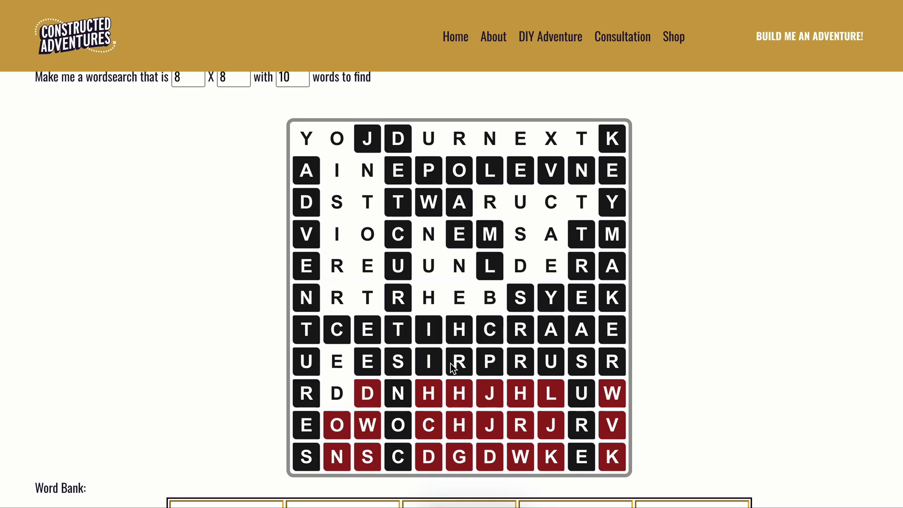
pyautogui.scroll(-2, 451, 367)
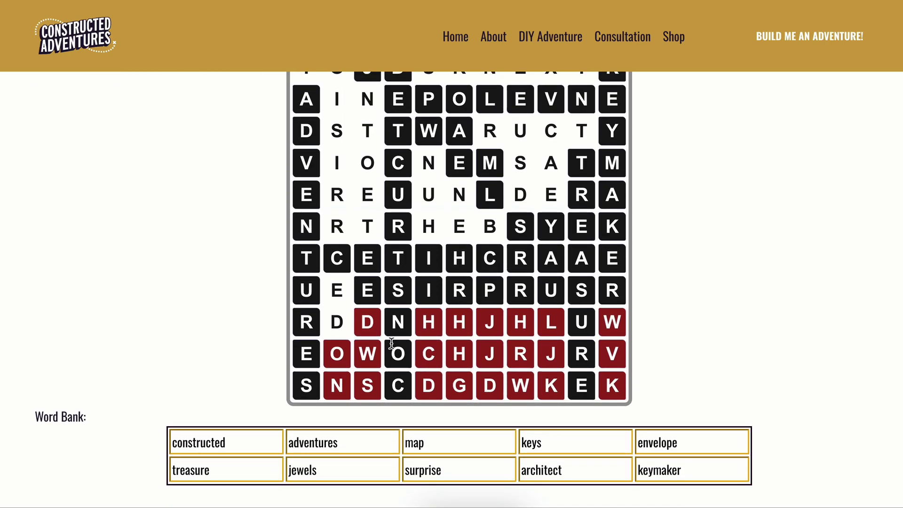
pyautogui.scroll(-3, 428, 316)
pyautogui.scroll(2, 429, 314)
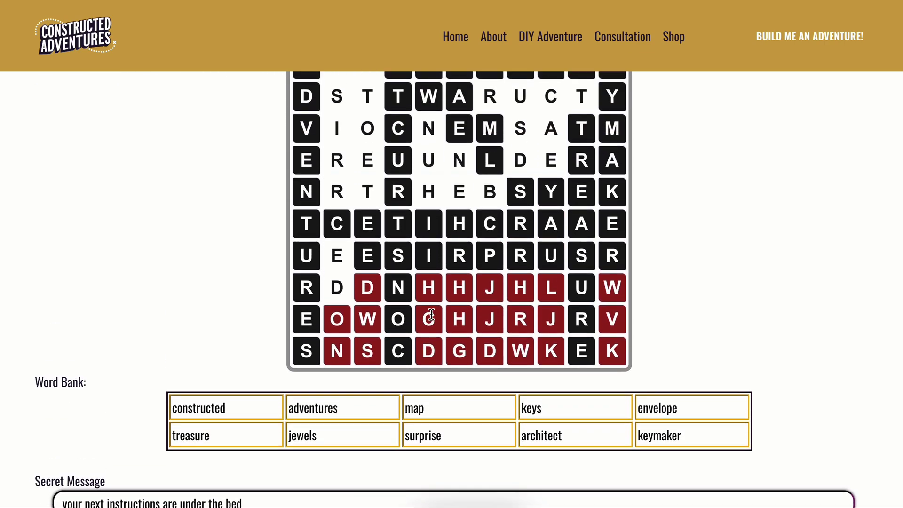
pyautogui.scroll(2, 431, 314)
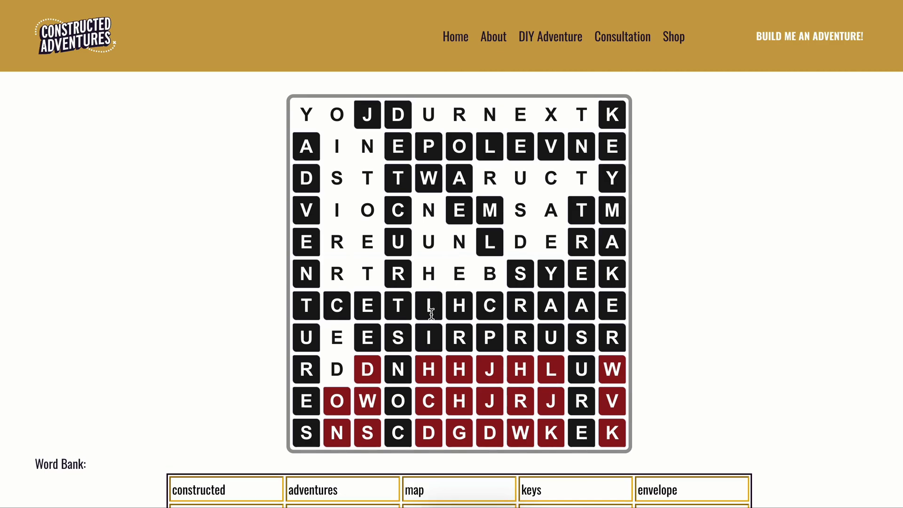
pyautogui.scroll(-3, 432, 314)
pyautogui.scroll(-1, 432, 314)
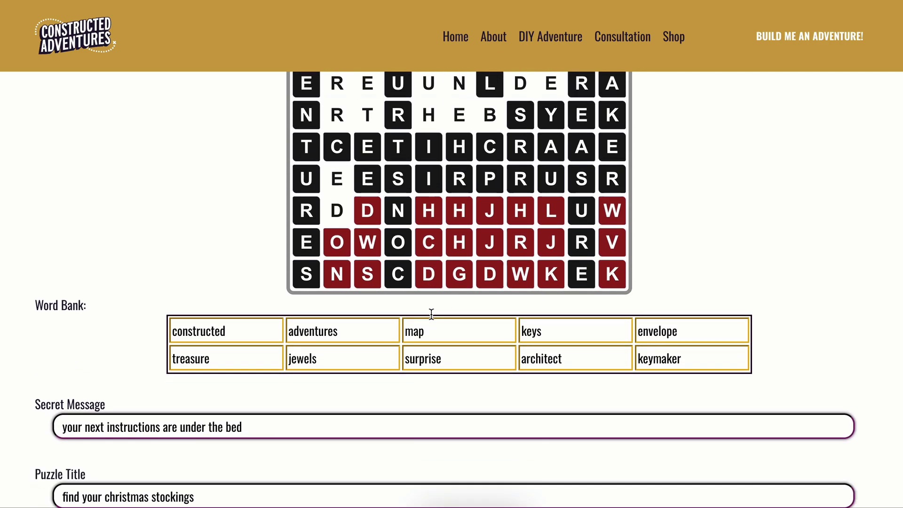
pyautogui.scroll(-3, 431, 314)
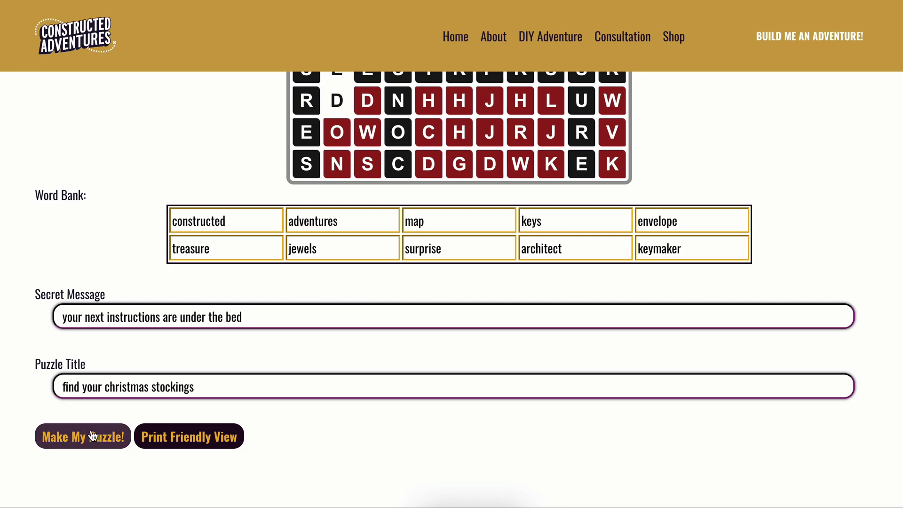
pyautogui.click(92, 436)
pyautogui.click(92, 436)
pyautogui.click(92, 437)
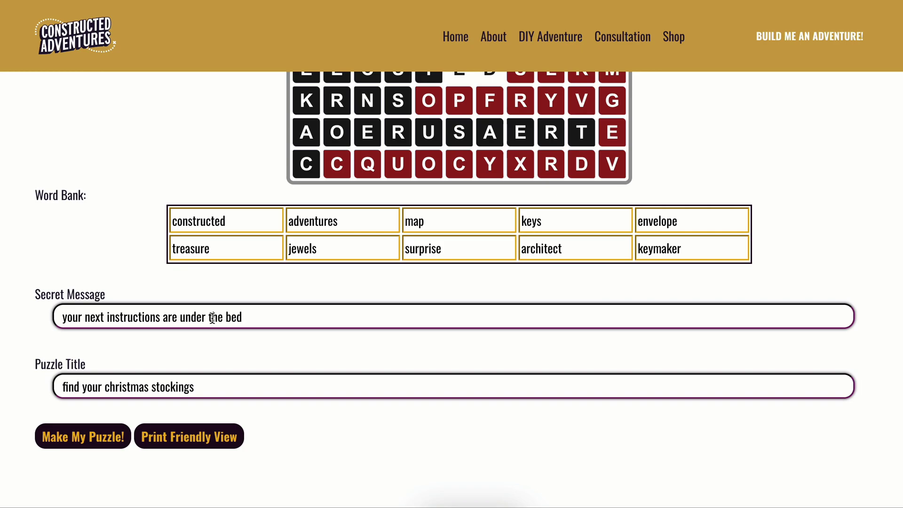
# - Prefix the secret message with 'you will find' and rebuild the puzzle
pyautogui.click(442, 223)
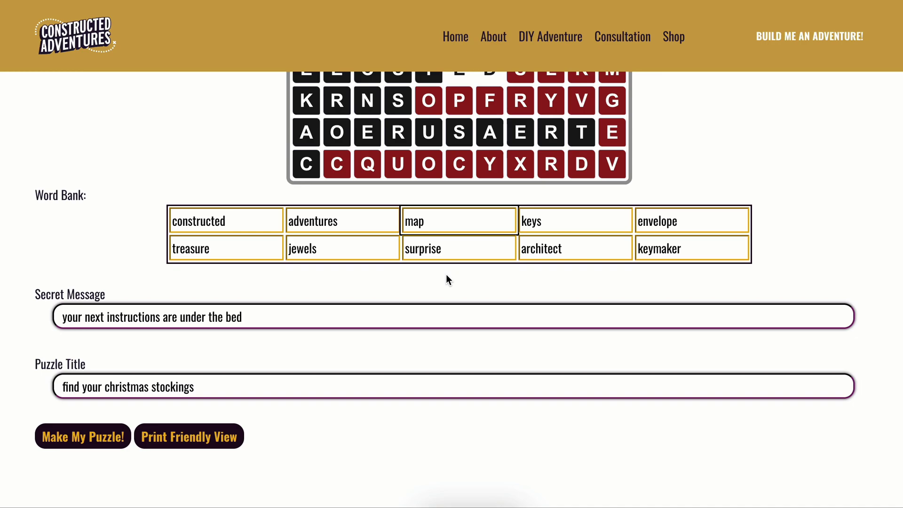
pyautogui.write('s')
pyautogui.click(63, 318)
pyautogui.write('you')
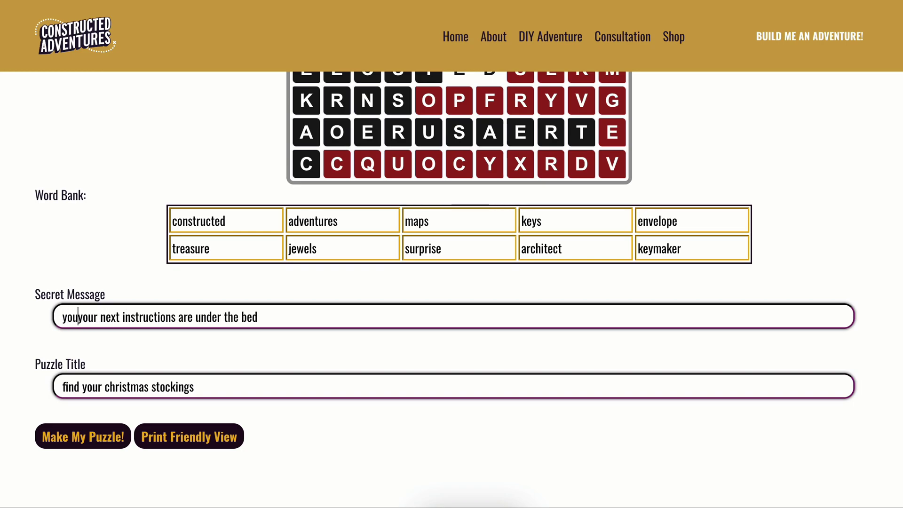
pyautogui.write(' will find')
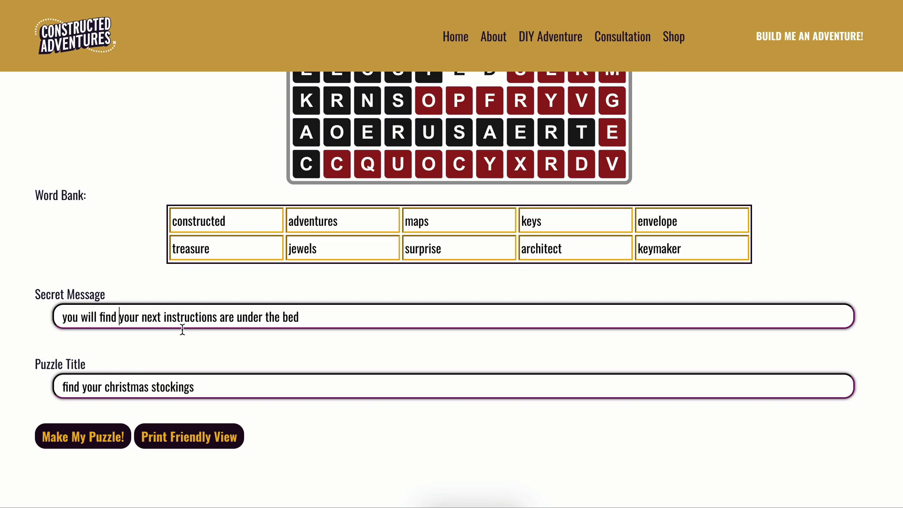
pyautogui.click(445, 226)
pyautogui.press('BackSpace')
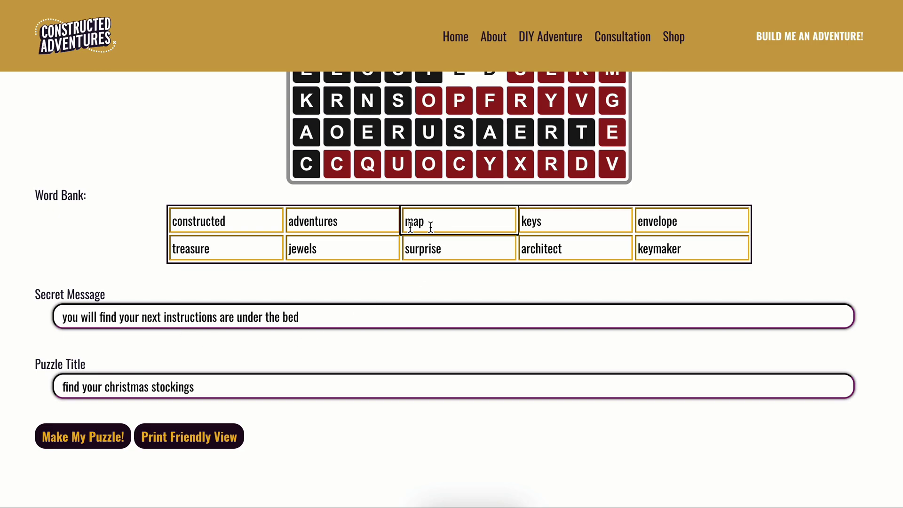
pyautogui.click(120, 435)
# - Regenerate the word search ten more times for a new letter layout
pyautogui.scroll(1, 168, 223)
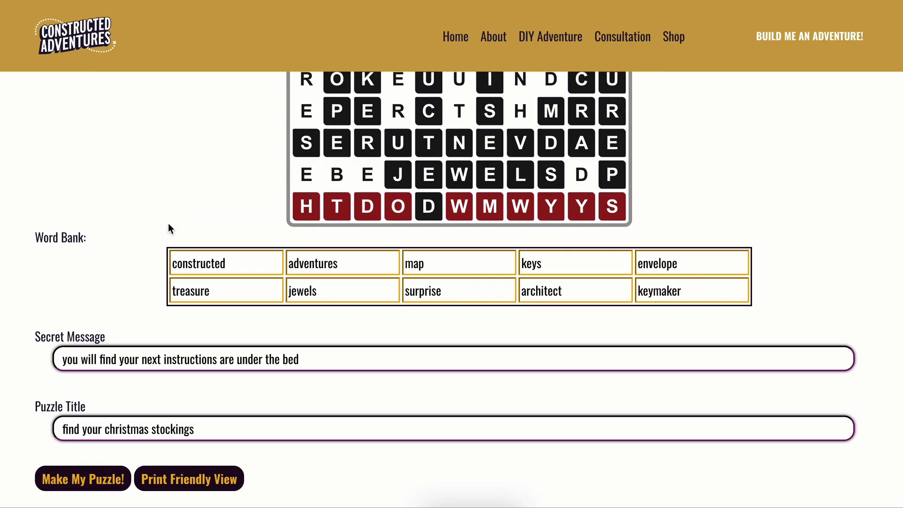
pyautogui.scroll(5, 168, 223)
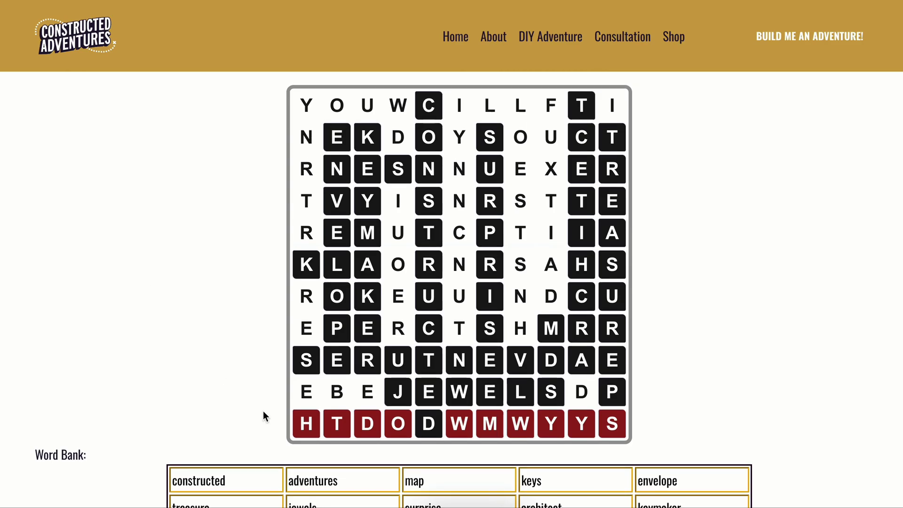
pyautogui.scroll(-1, 155, 427)
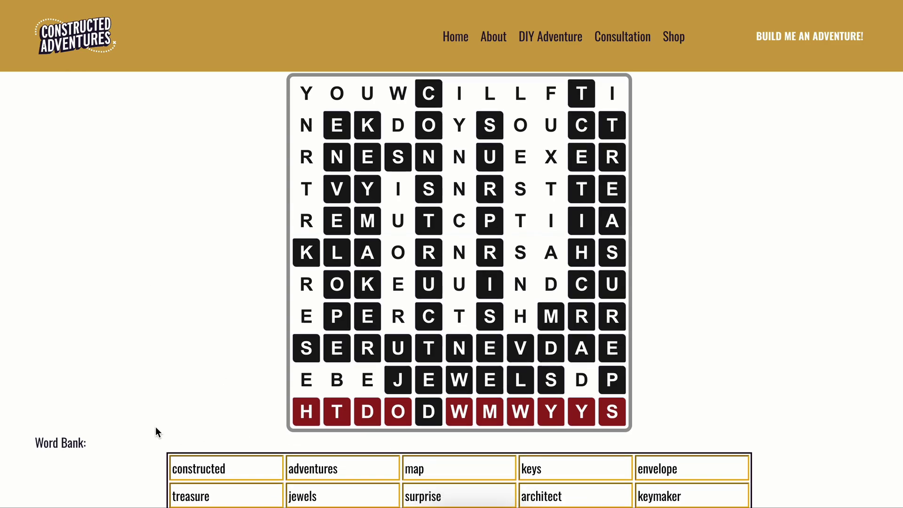
pyautogui.scroll(-5, 149, 434)
pyautogui.click(107, 460)
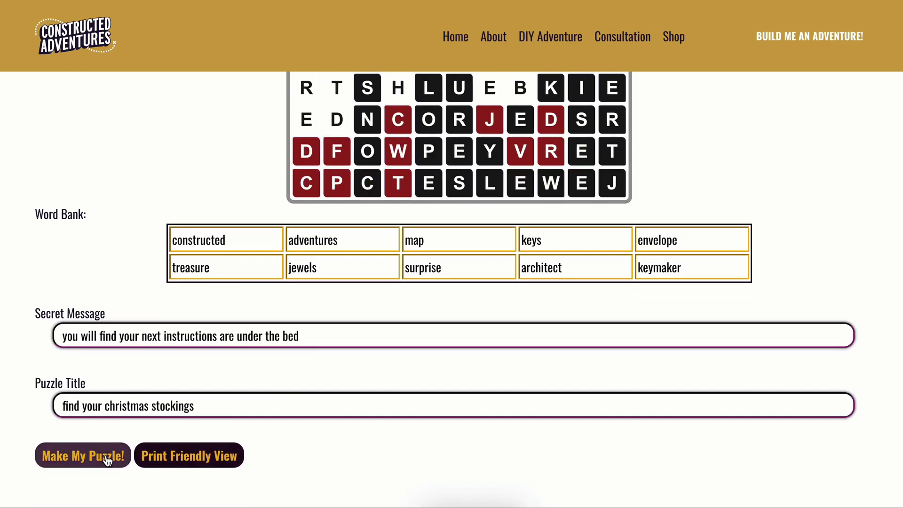
pyautogui.click(108, 459)
pyautogui.click(107, 459)
pyautogui.click(108, 460)
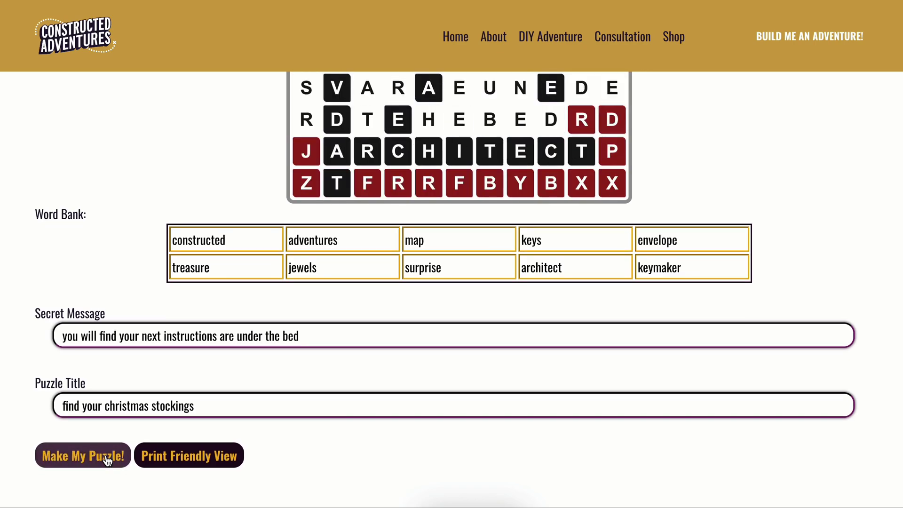
pyautogui.click(107, 459)
pyautogui.click(108, 459)
pyautogui.click(107, 459)
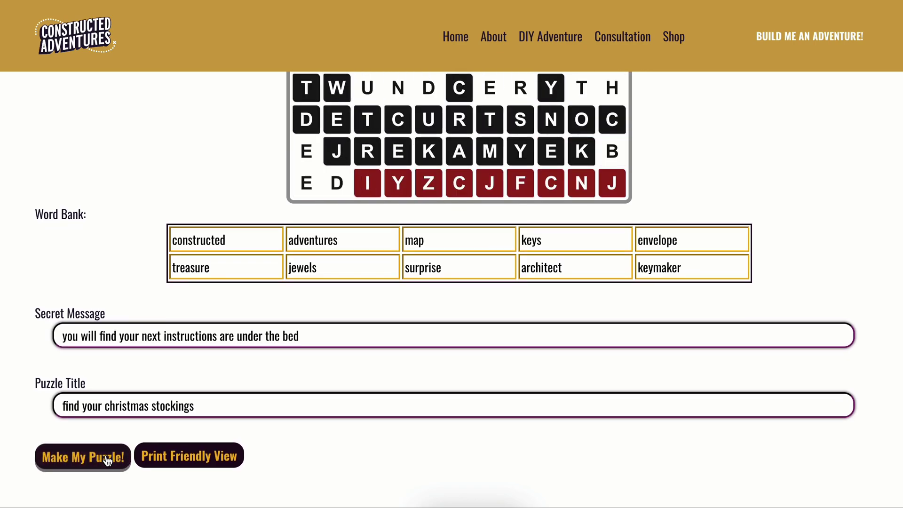
pyautogui.click(107, 459)
pyautogui.click(107, 459)
pyautogui.click(108, 460)
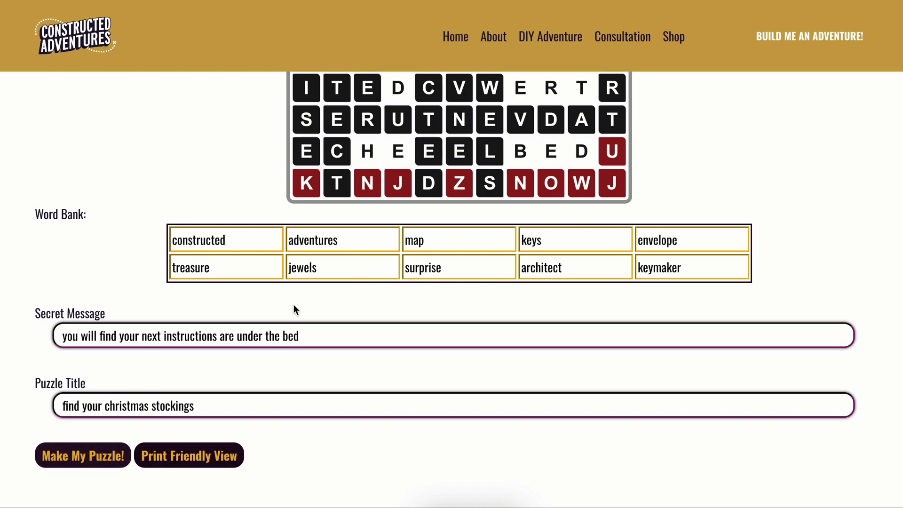
# - Replace 'keys' with 'keychain' and 'map' with 'pirate' in the word bank, then rebuild
pyautogui.moveTo(551, 239); pyautogui.dragTo(516, 239)
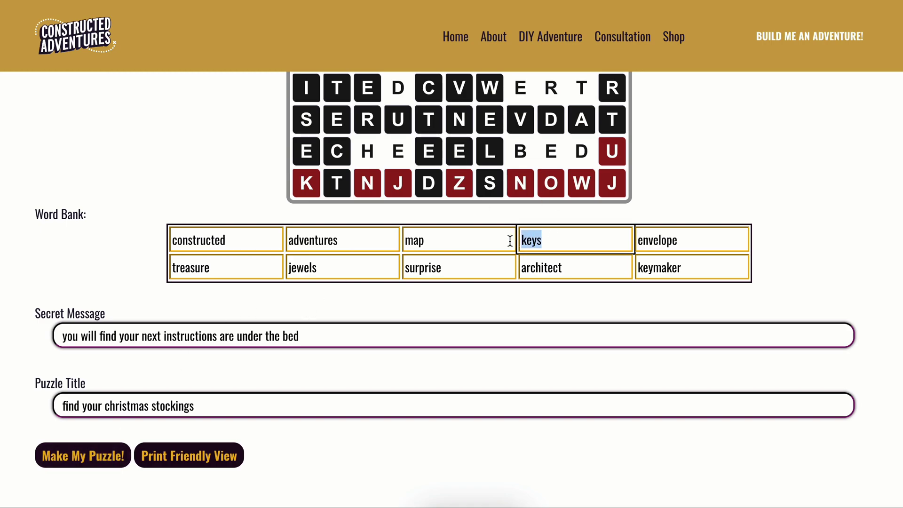
pyautogui.write('keychain')
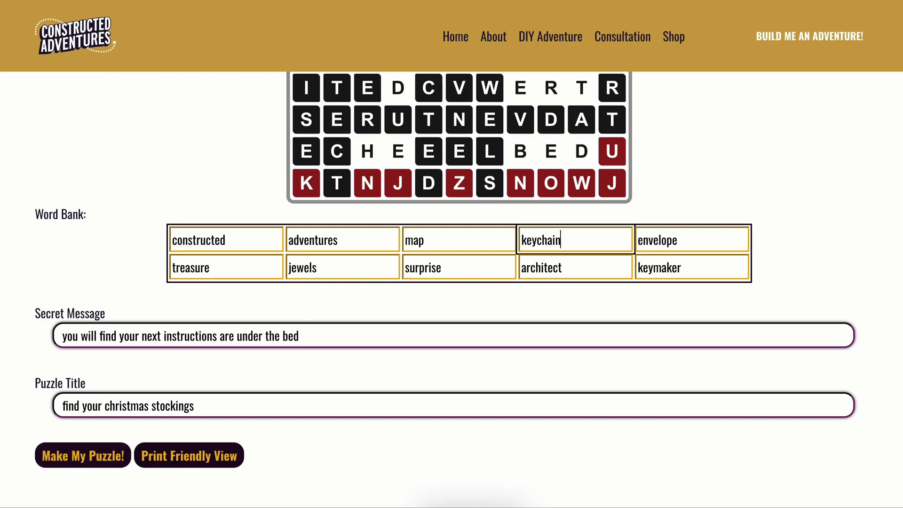
pyautogui.click(450, 241)
pyautogui.moveTo(449, 240); pyautogui.dragTo(404, 239)
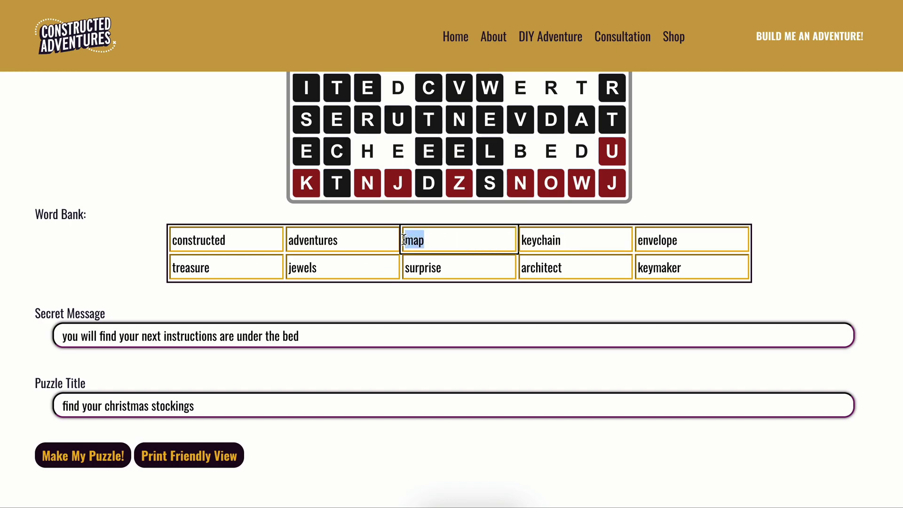
pyautogui.write('pirate')
pyautogui.click(91, 463)
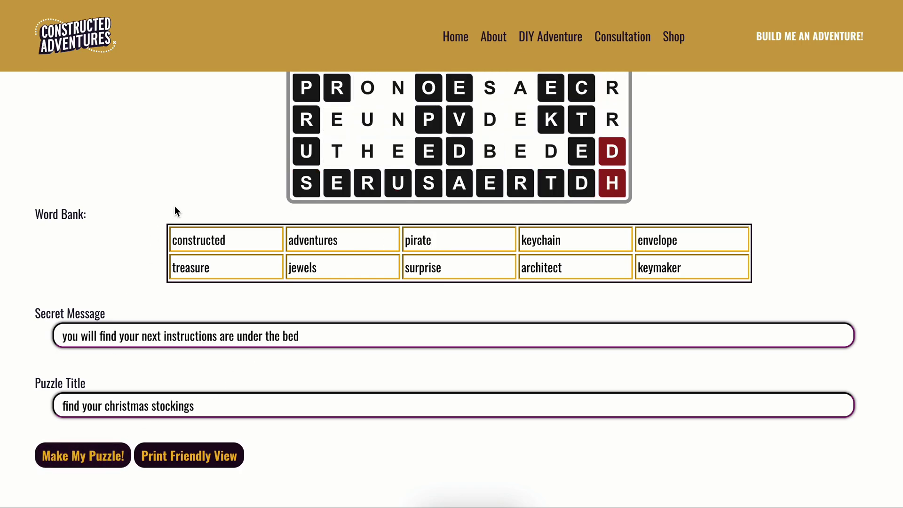
# - Regenerate the grid five more times with the updated words
pyautogui.scroll(5, 650, 212)
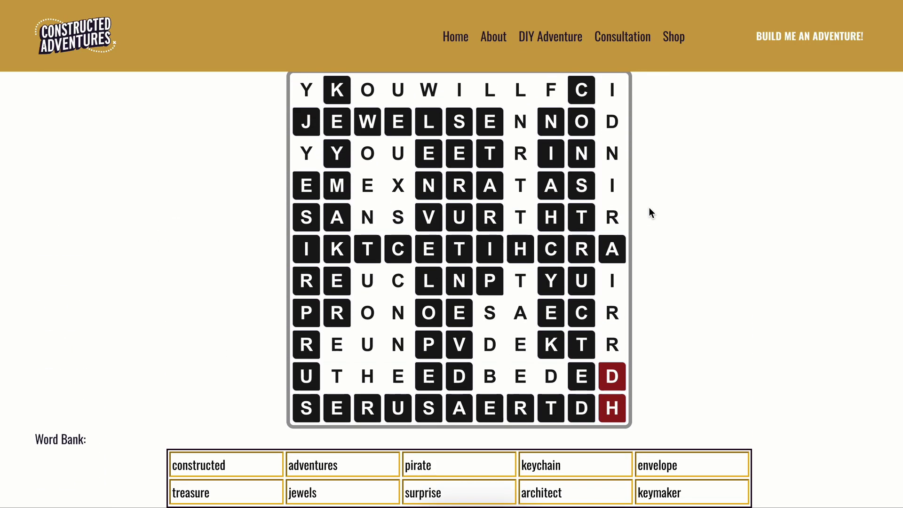
pyautogui.scroll(-3, 176, 442)
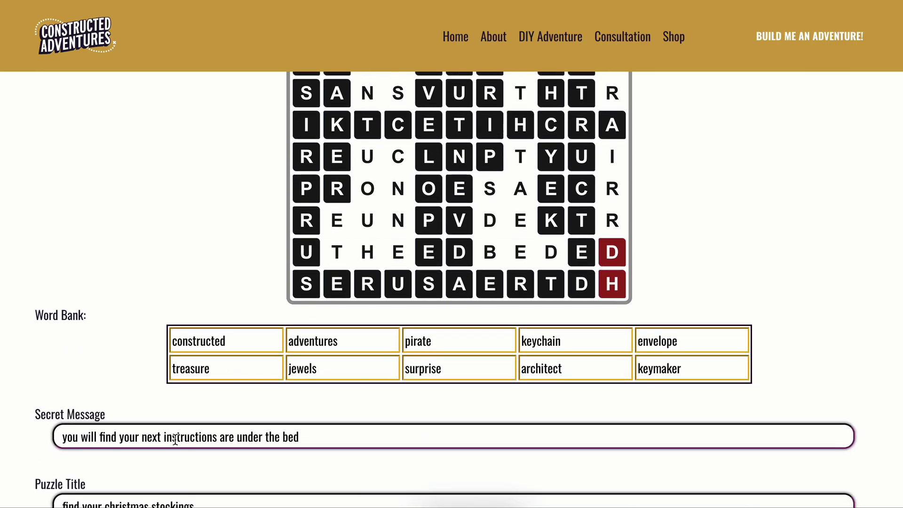
pyautogui.scroll(-1, 176, 440)
pyautogui.scroll(-1, 138, 384)
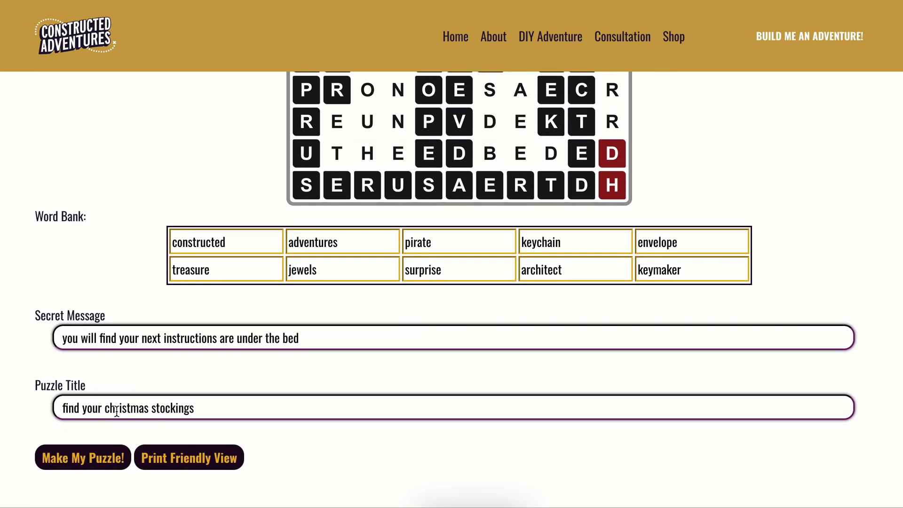
pyautogui.click(100, 457)
pyautogui.click(99, 458)
pyautogui.click(99, 459)
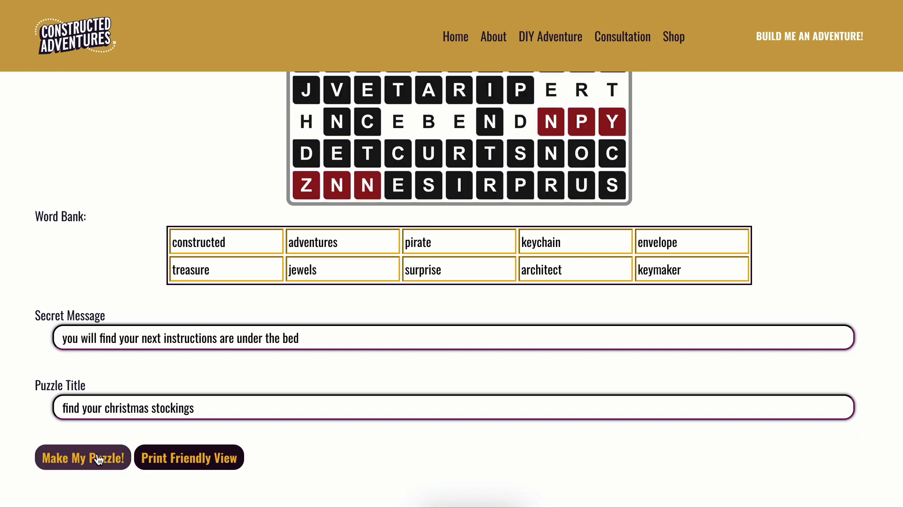
pyautogui.click(99, 459)
pyautogui.click(100, 458)
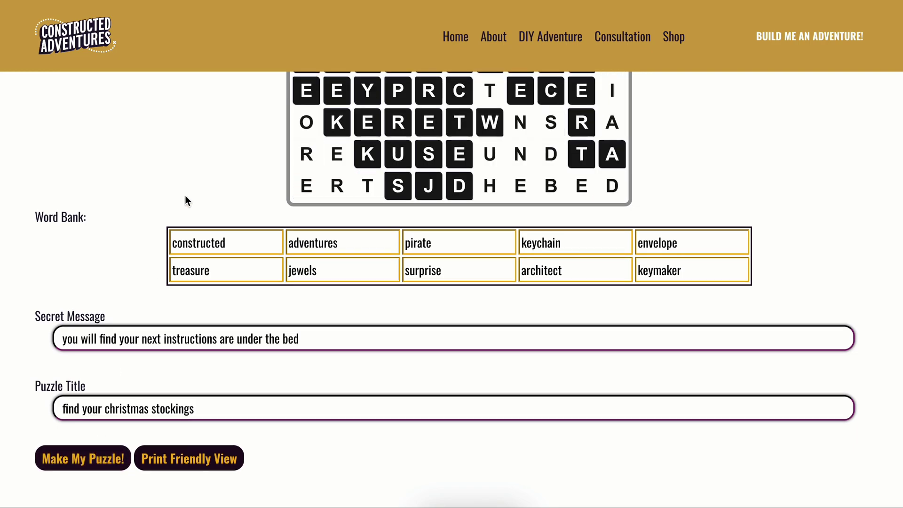
pyautogui.scroll(5, 185, 195)
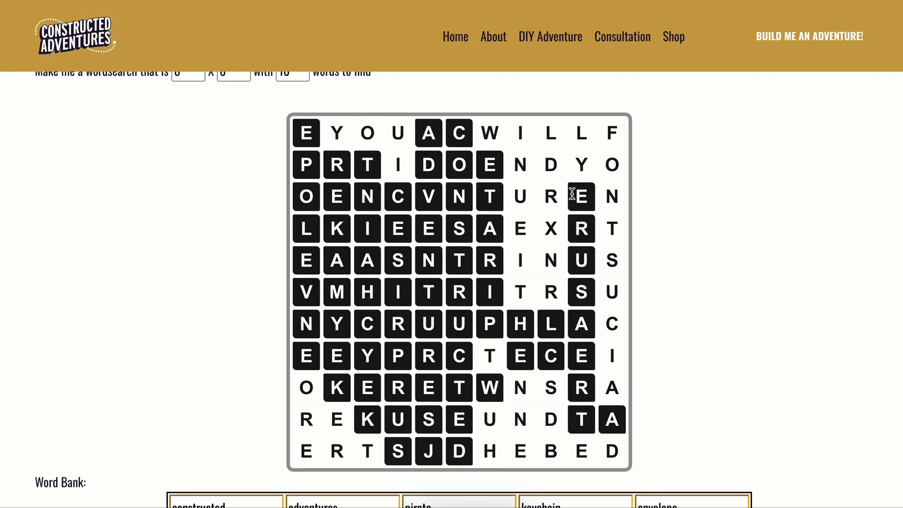
pyautogui.scroll(-1, 522, 276)
pyautogui.scroll(-5, 522, 276)
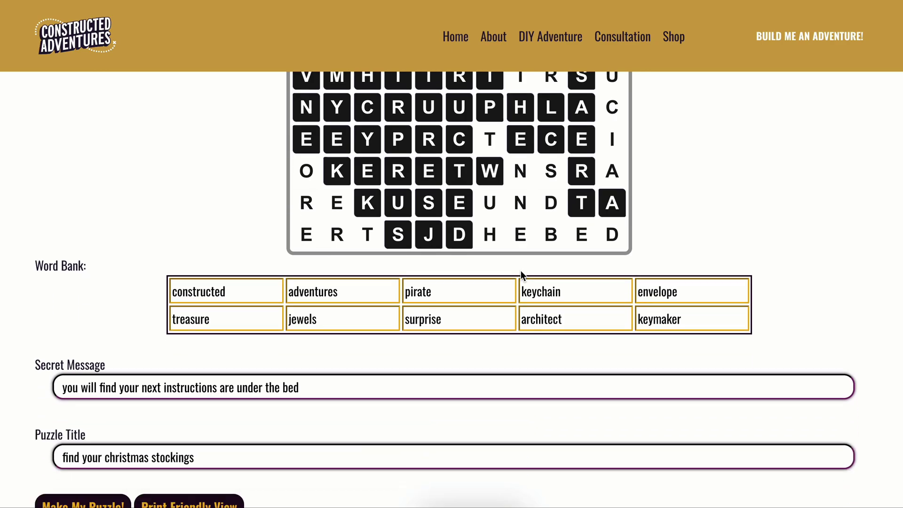
pyautogui.scroll(3, 522, 277)
pyautogui.scroll(2, 520, 275)
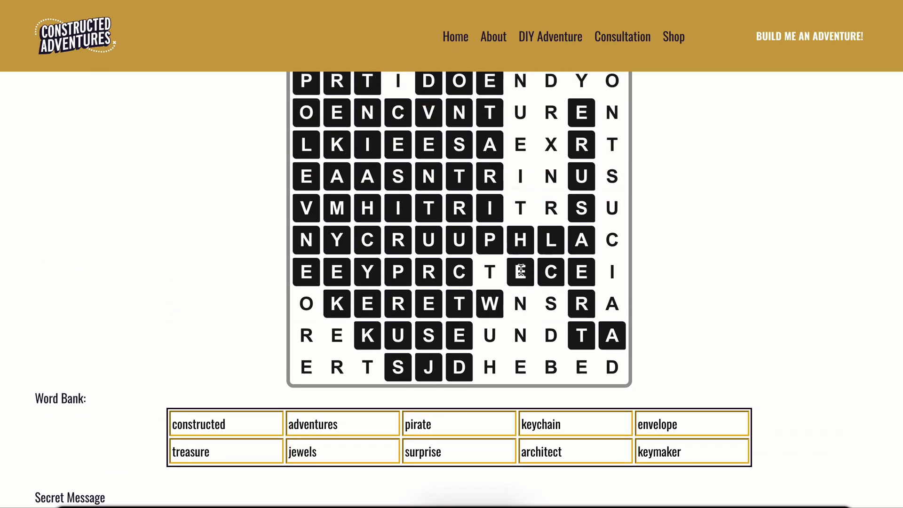
pyautogui.scroll(-7, 521, 275)
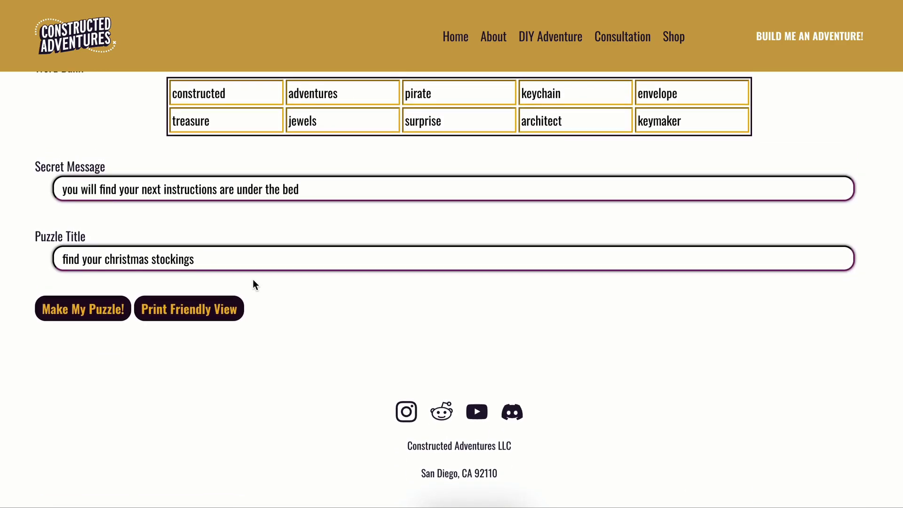
# - Open the print-friendly page of 'find your christmas stockings' and scroll to the word list
pyautogui.click(202, 309)
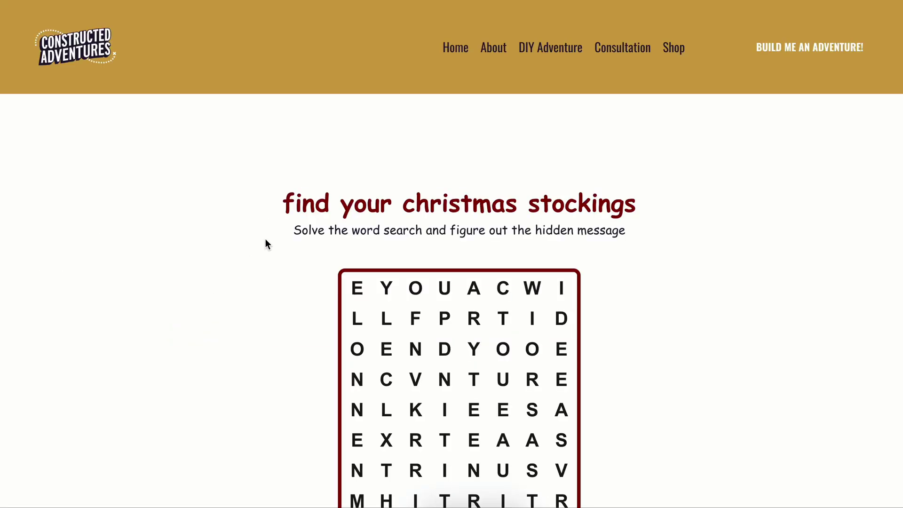
pyautogui.scroll(-2, 311, 217)
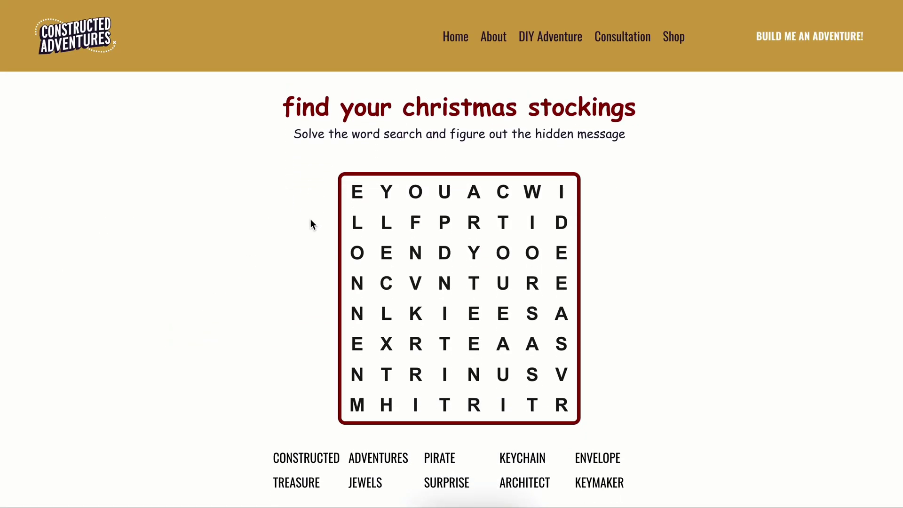